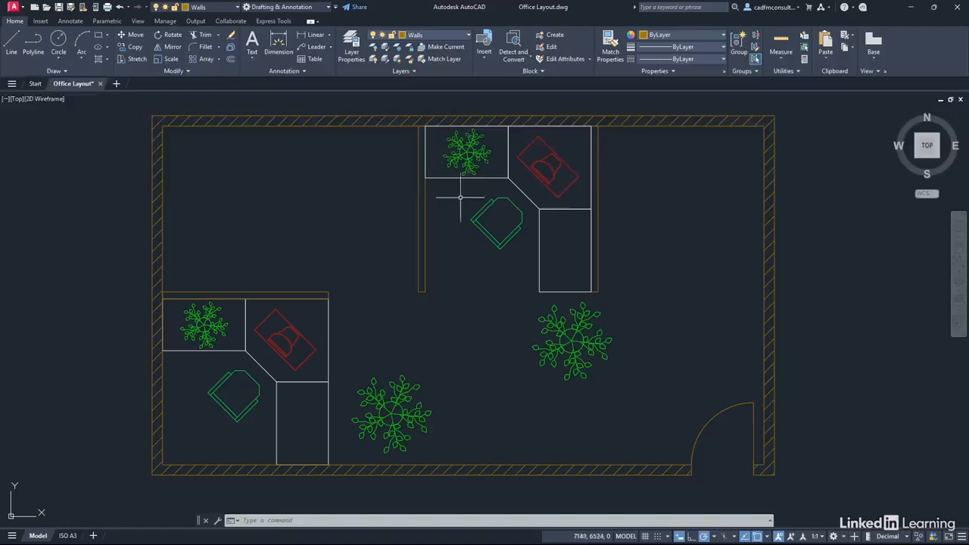
Step: Mirror the upper workstation's plant, desk, computer and chair about the vertical centreline of the partition beside it, keeping the source objects
click(470, 154)
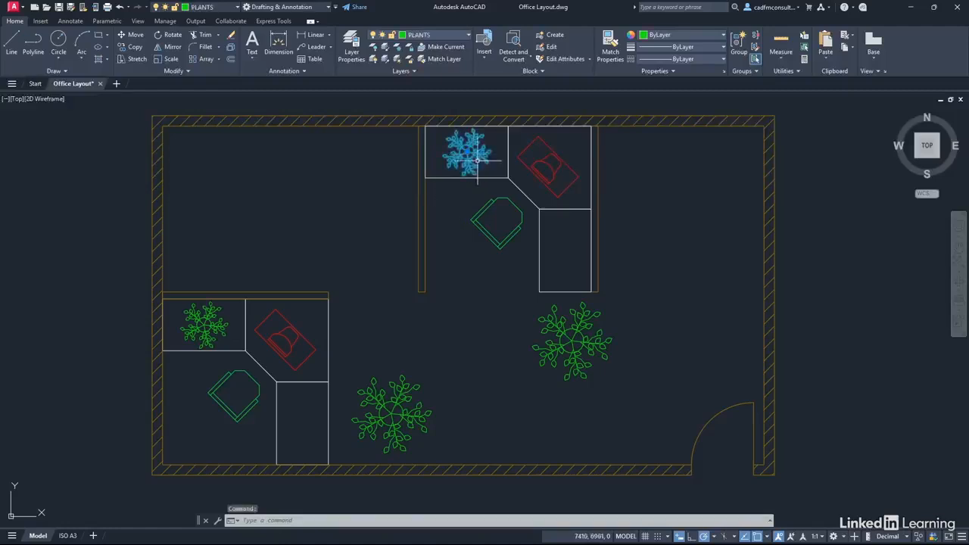
click(495, 177)
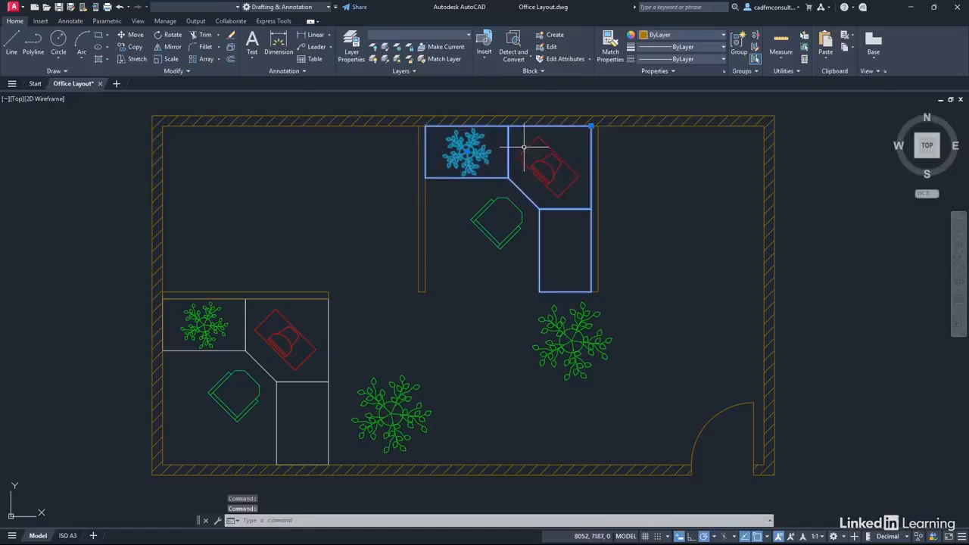
click(517, 167)
click(506, 208)
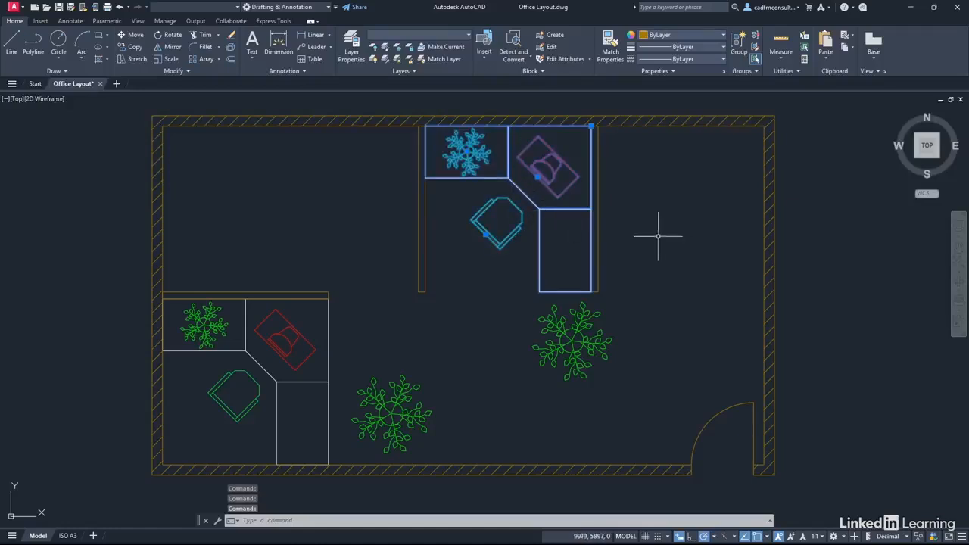
click(174, 48)
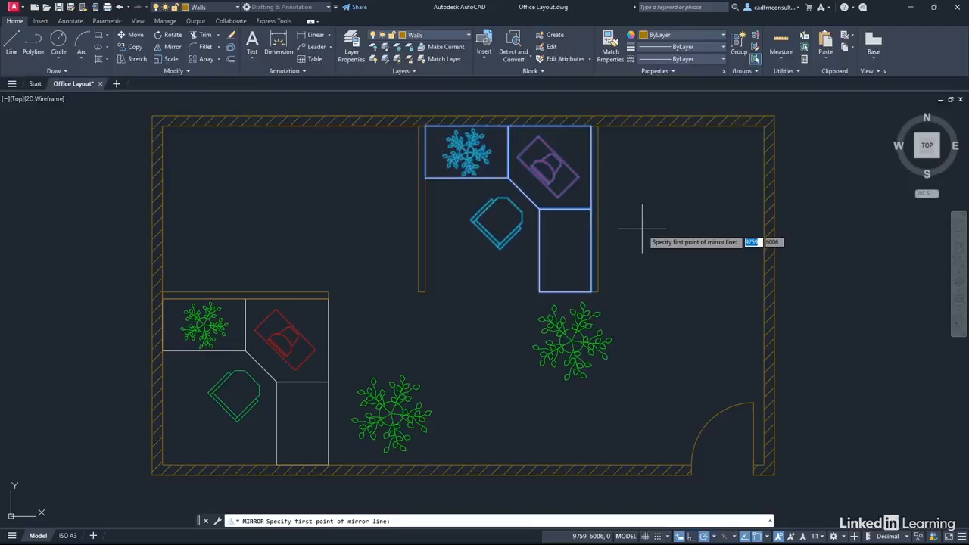
click(595, 290)
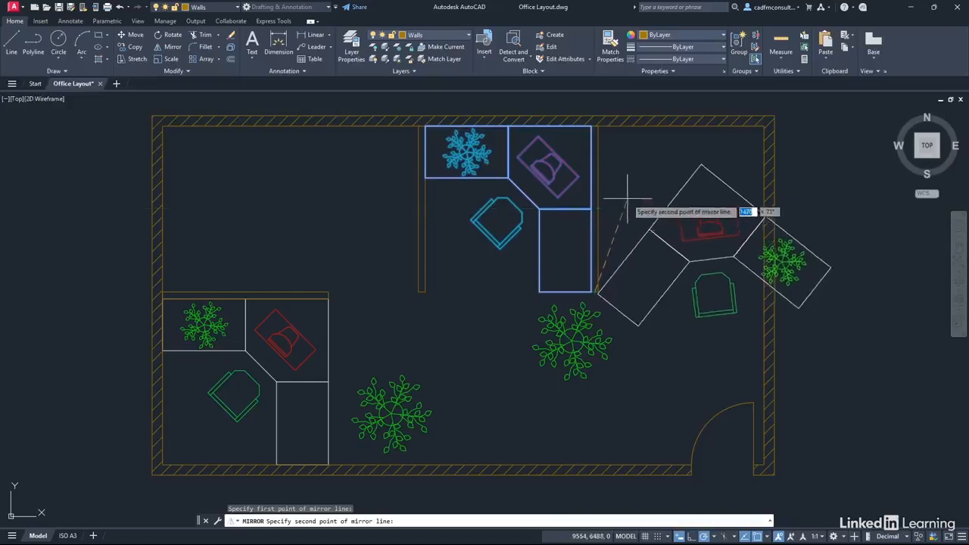
click(594, 102)
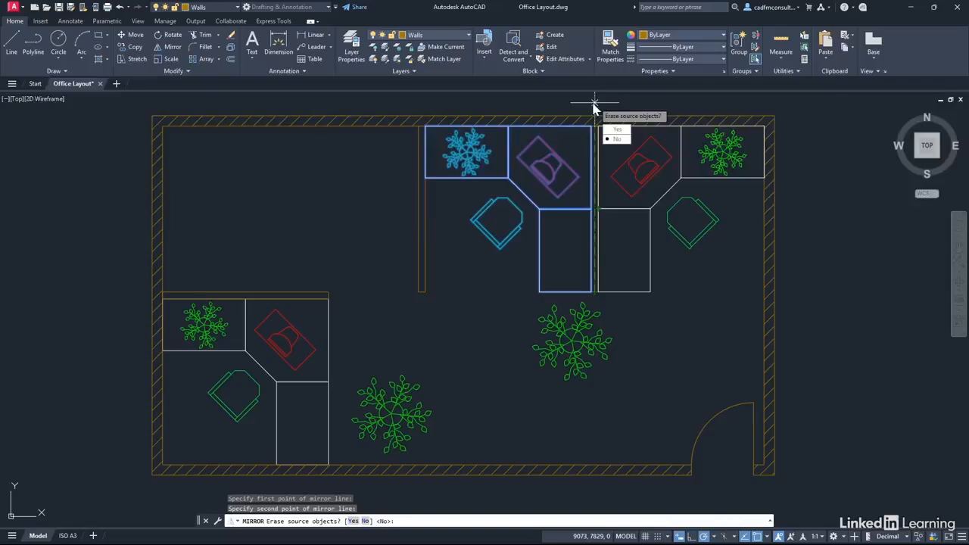
click(617, 141)
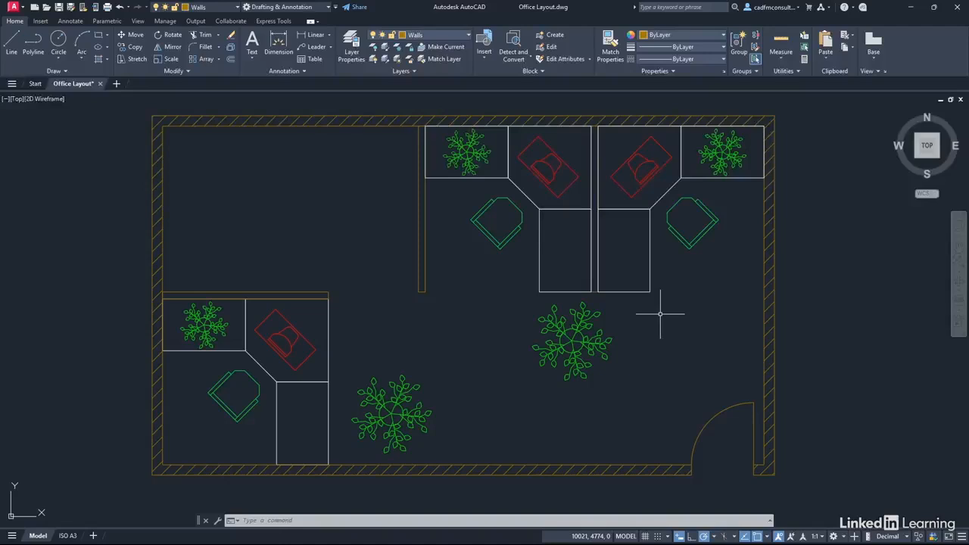
Step: Move the large floor plant below the upper desks so it is centred under the two back-to-back workstations
click(597, 342)
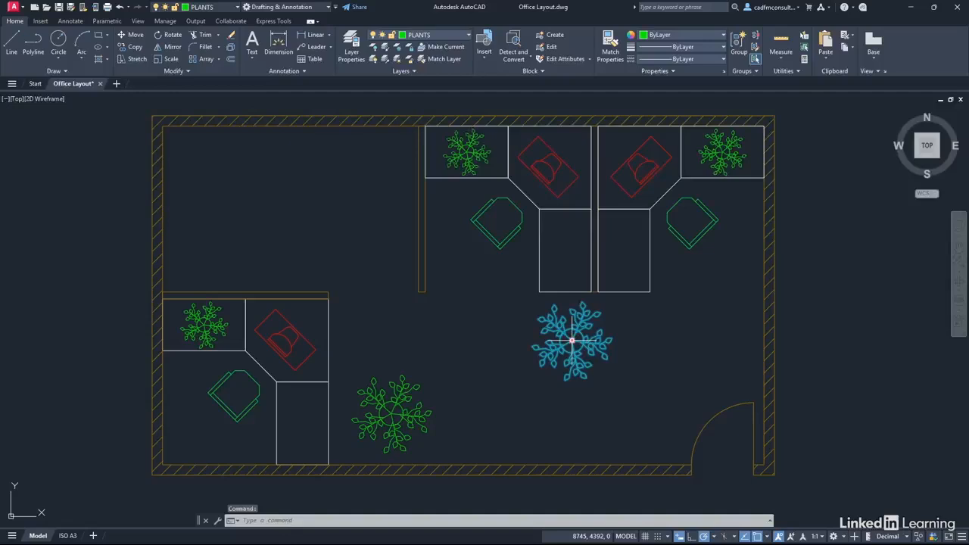
click(572, 340)
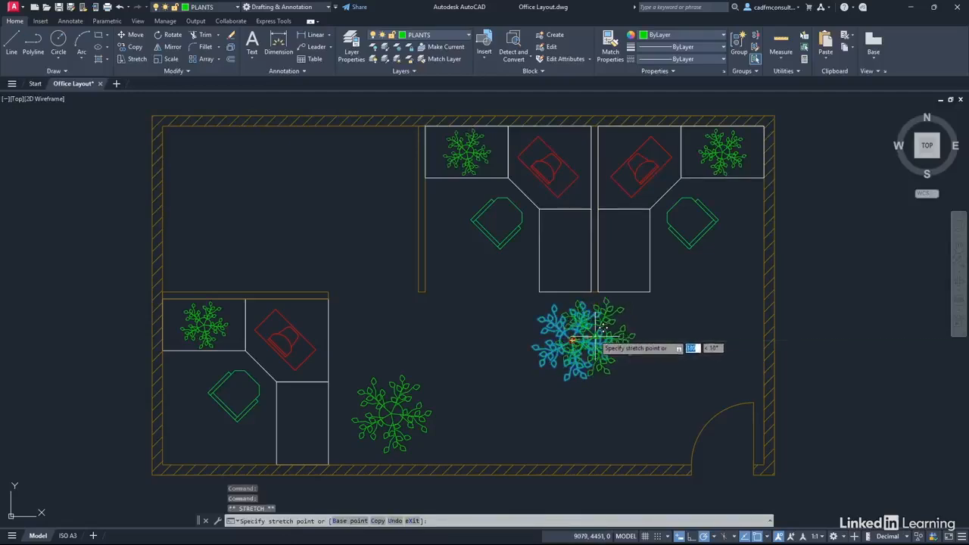
click(596, 338)
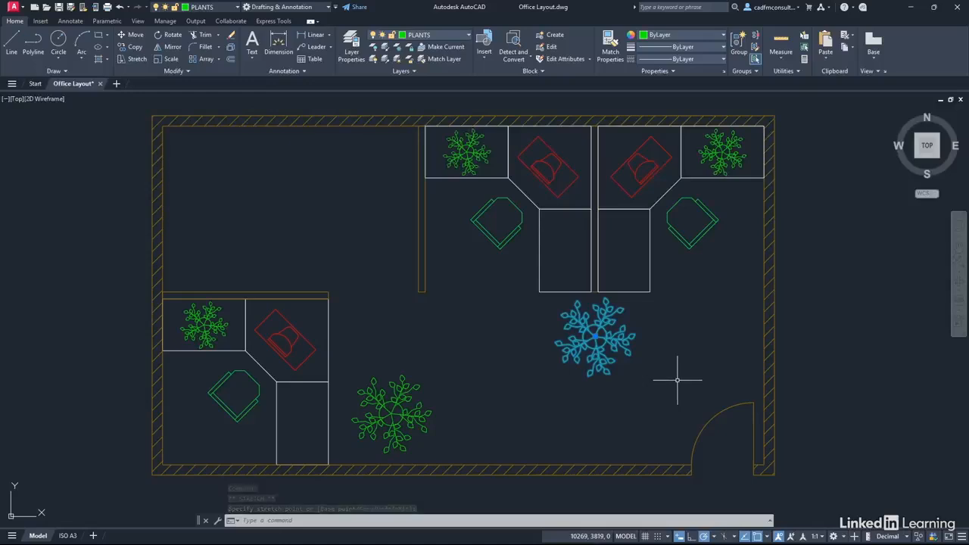
key(Escape)
key(Escape)
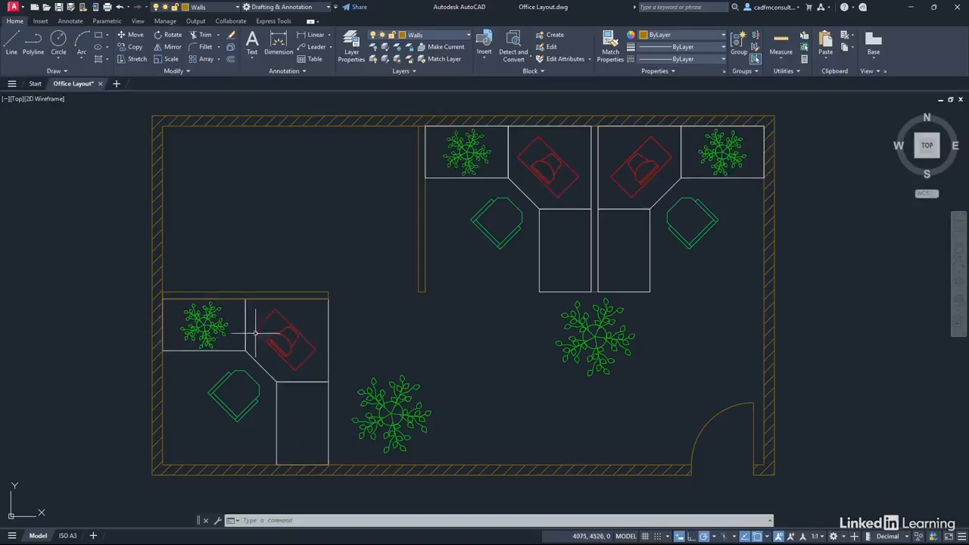
Step: Mirror the lower-left workstation's plant, desk, computer and chair about the vertical edge between its desk sections, erasing the source objects
click(206, 322)
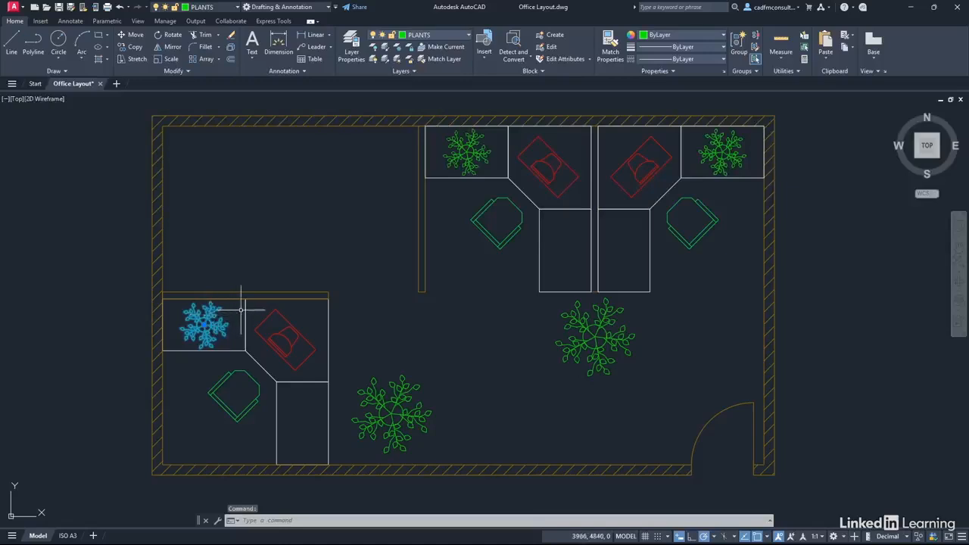
click(265, 313)
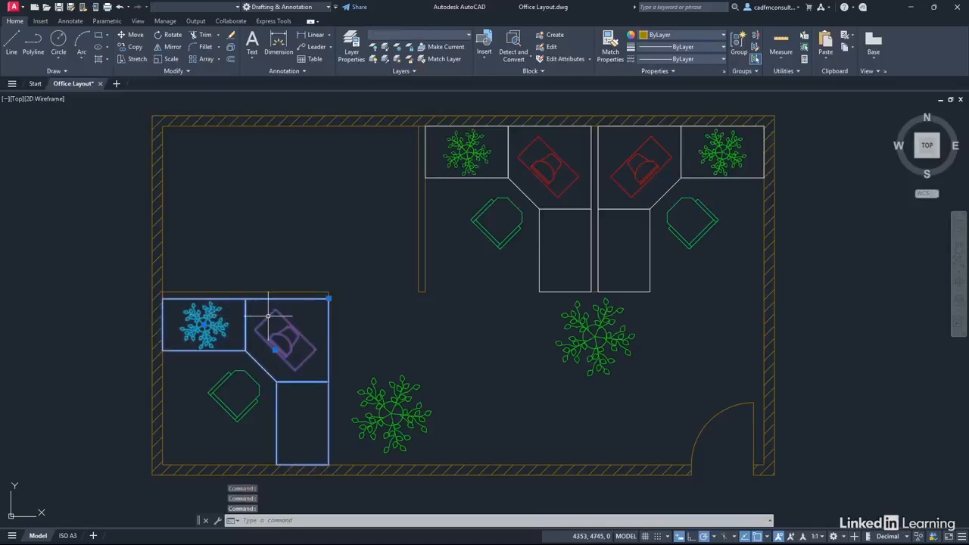
click(238, 376)
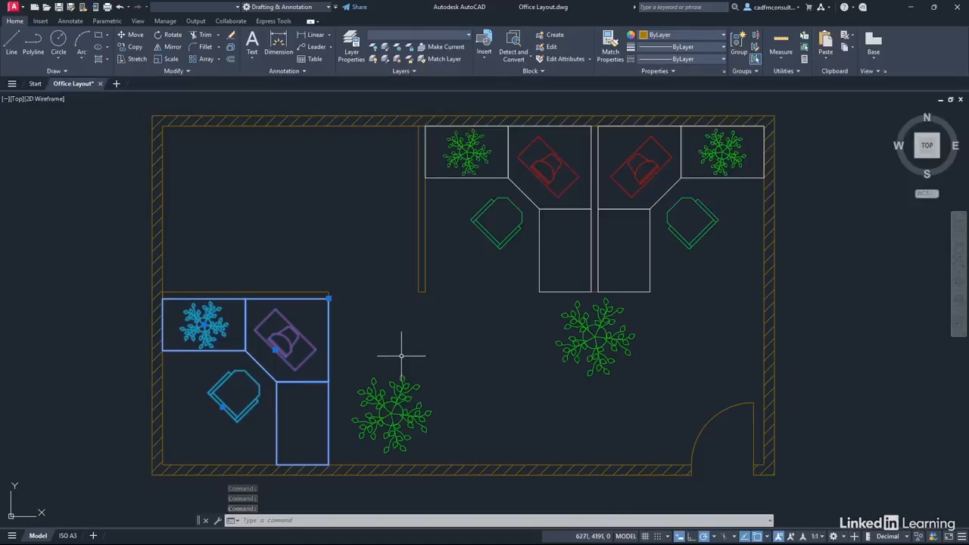
right_click(299, 193)
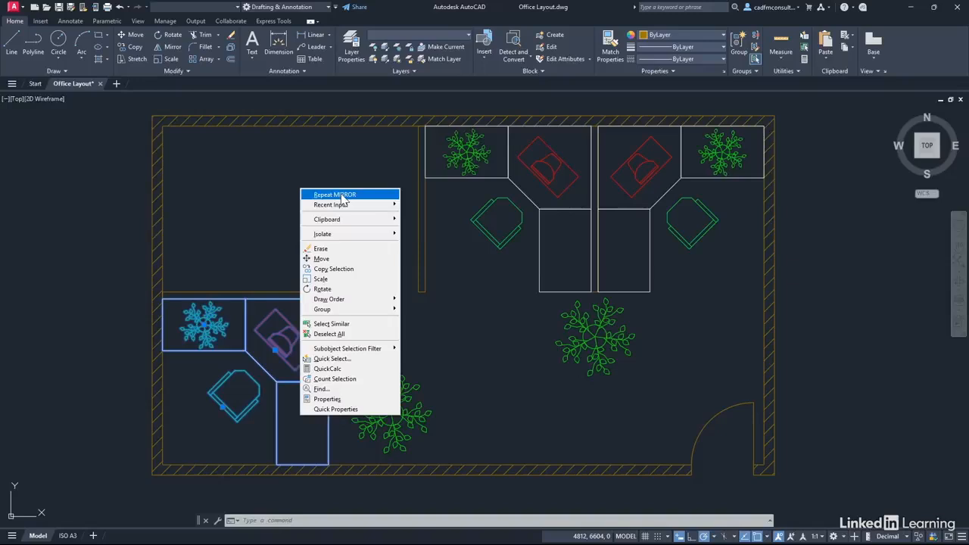
mouse_move(344, 205)
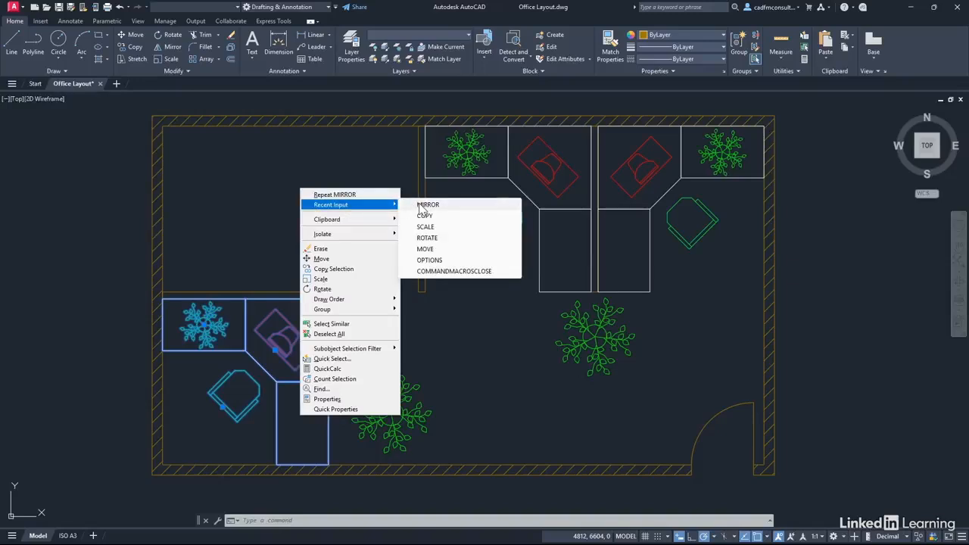
click(426, 205)
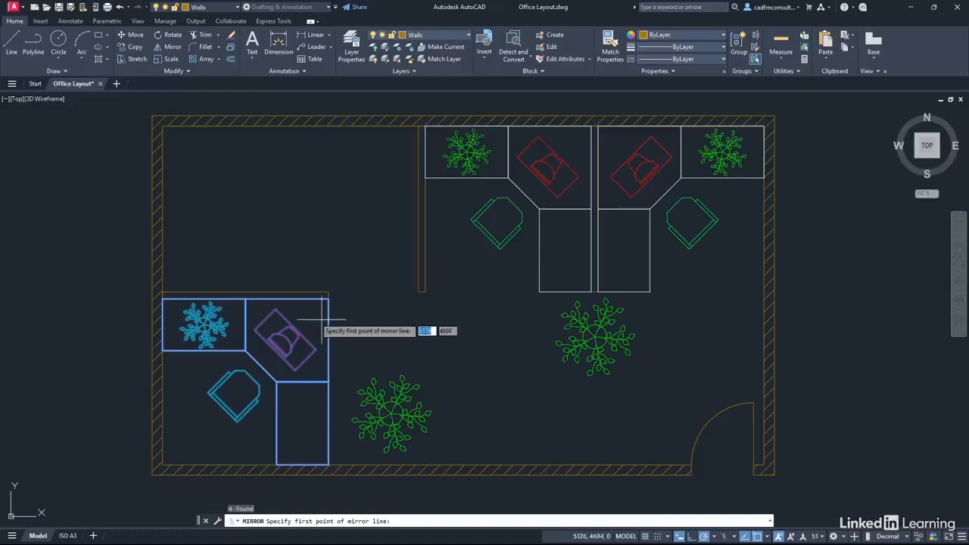
click(245, 298)
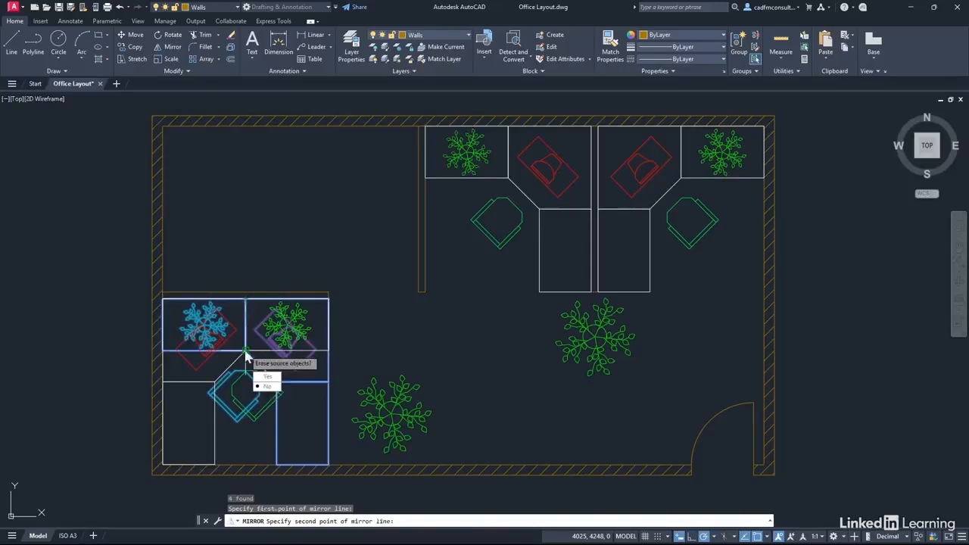
click(245, 350)
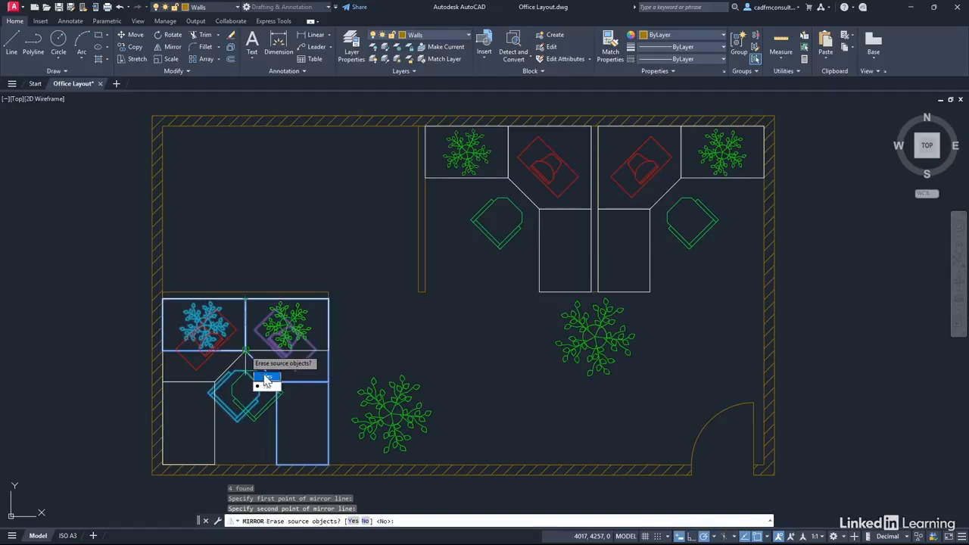
click(266, 378)
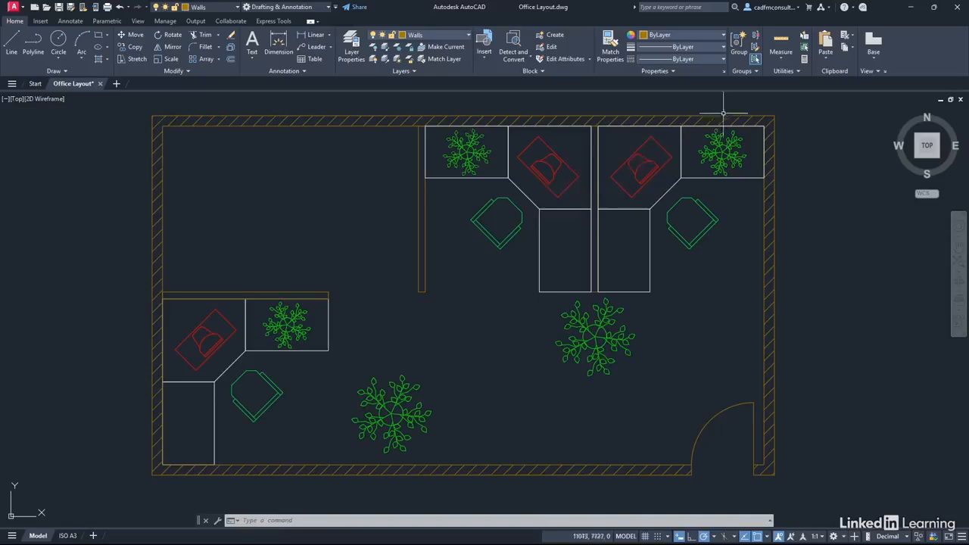
Step: Measure the empty upper-left bay between the walls and partitions with the Quick measure tool
click(781, 61)
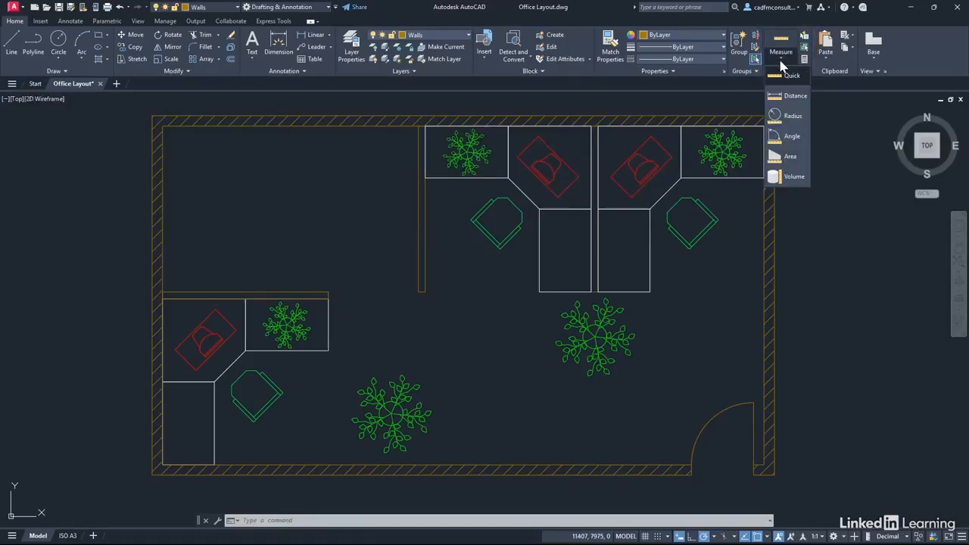
click(786, 76)
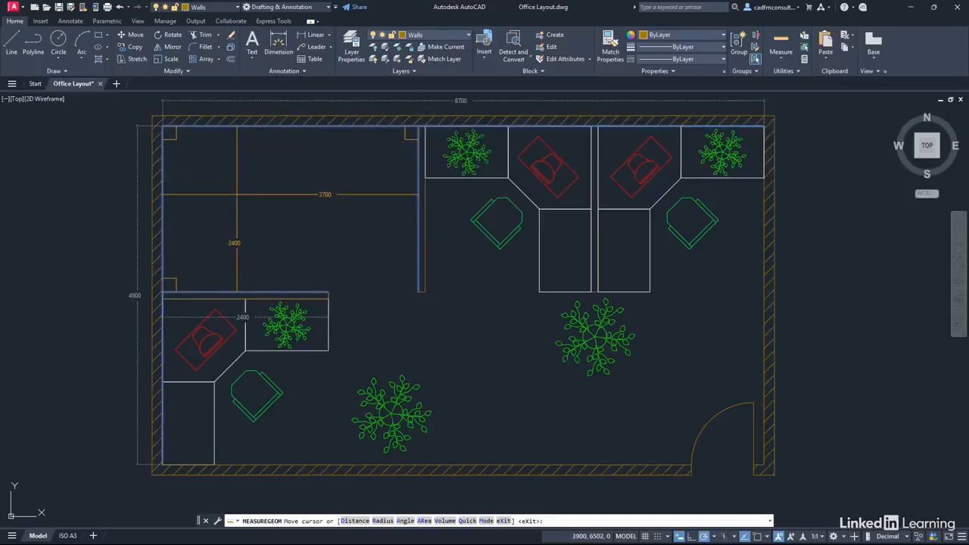
key(Escape)
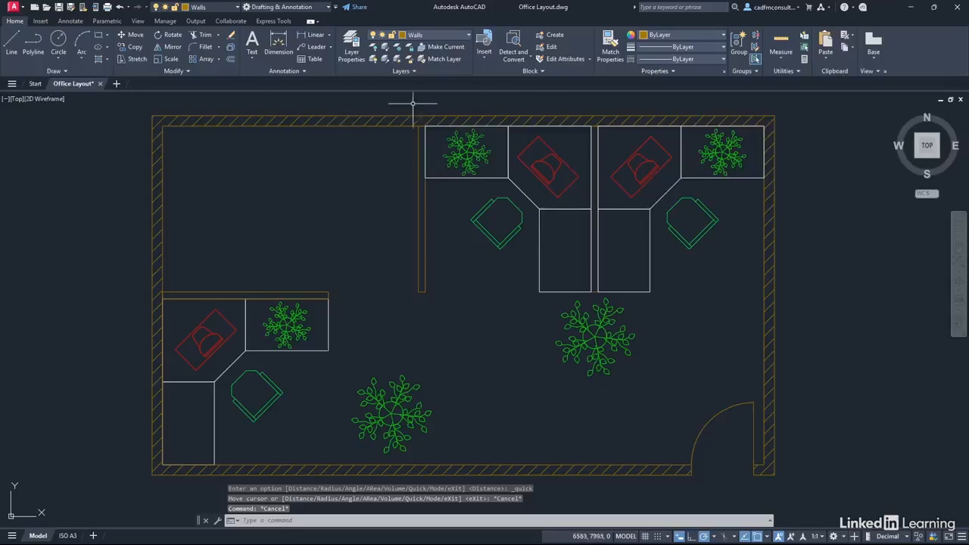
Step: On the Walls layer, draw a 2400 line leftward from the building's outer top-left corner, continuing with a 2400 line straight down
click(468, 36)
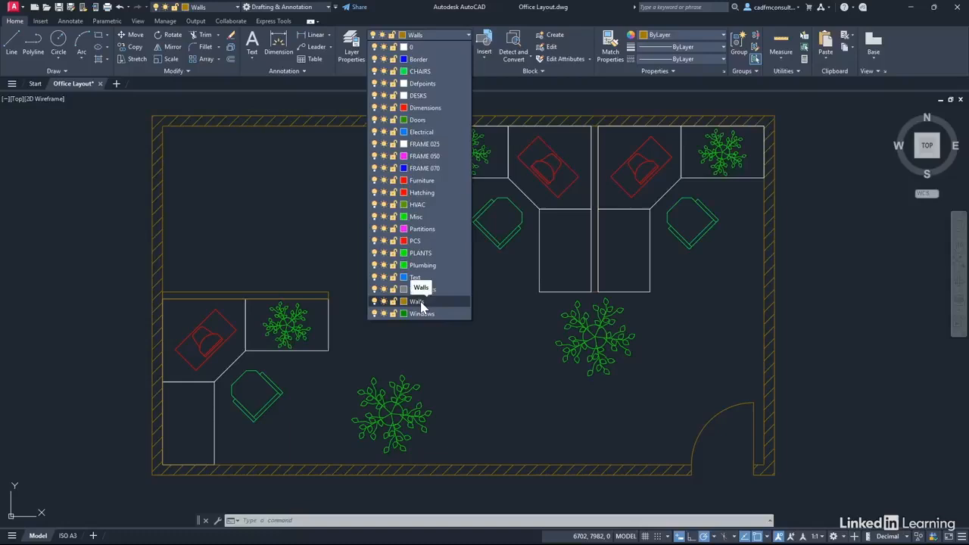
click(421, 302)
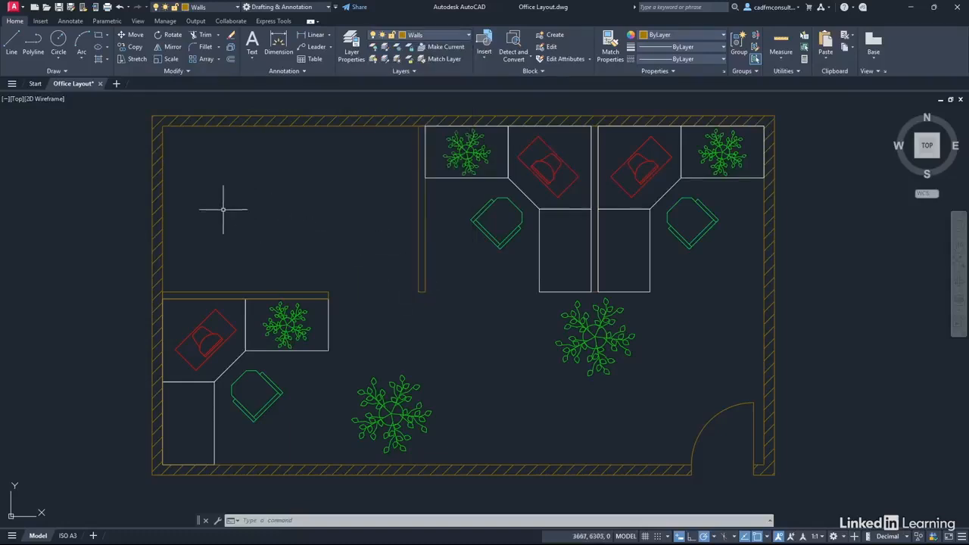
middle_drag(220, 203, 430, 218)
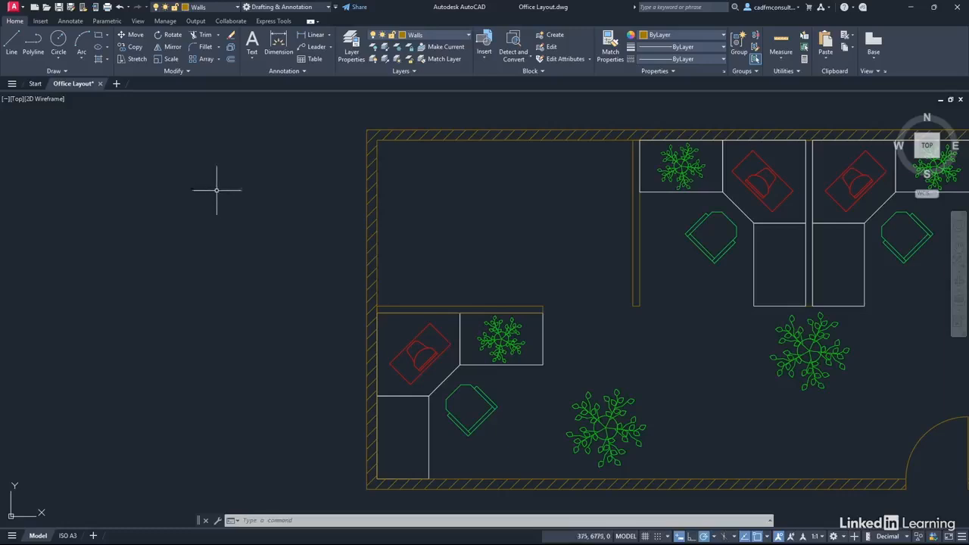
click(14, 43)
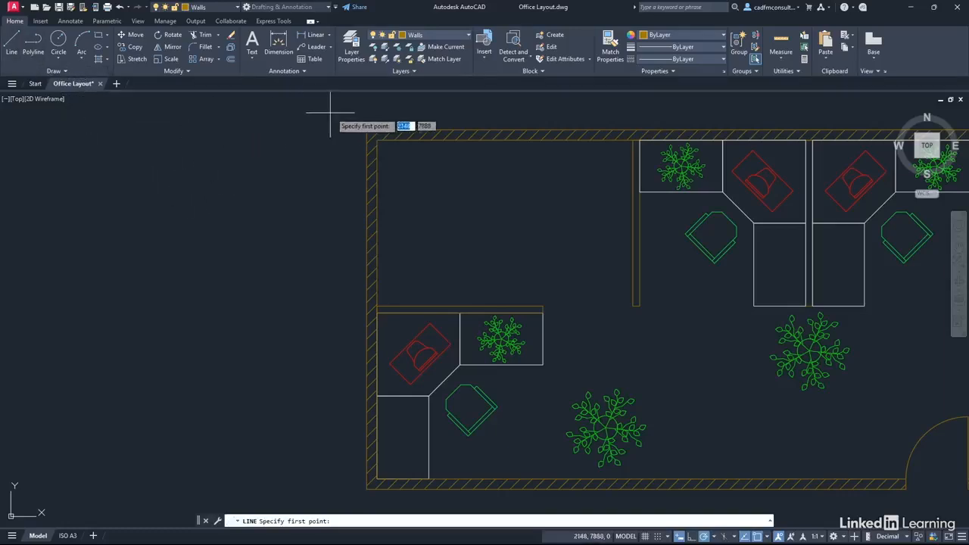
click(367, 131)
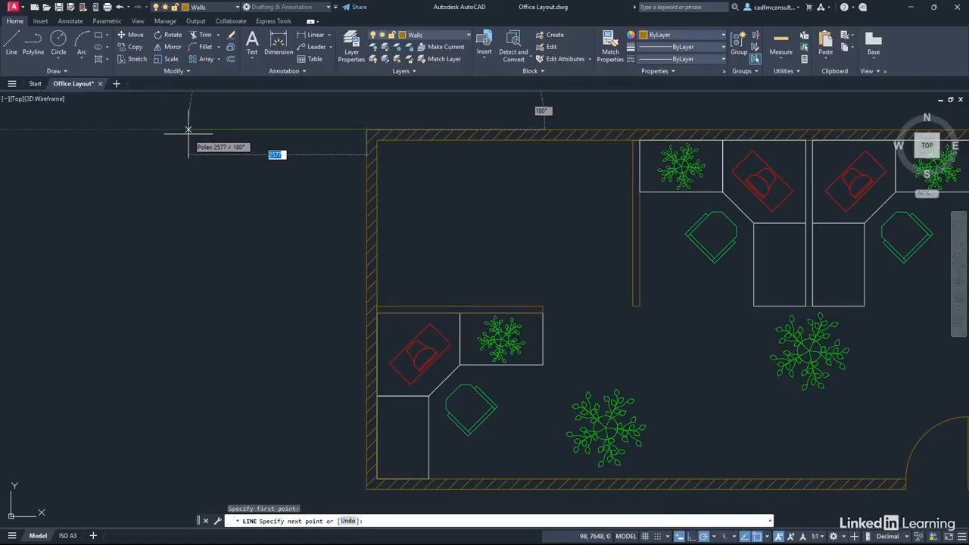
text(2400)
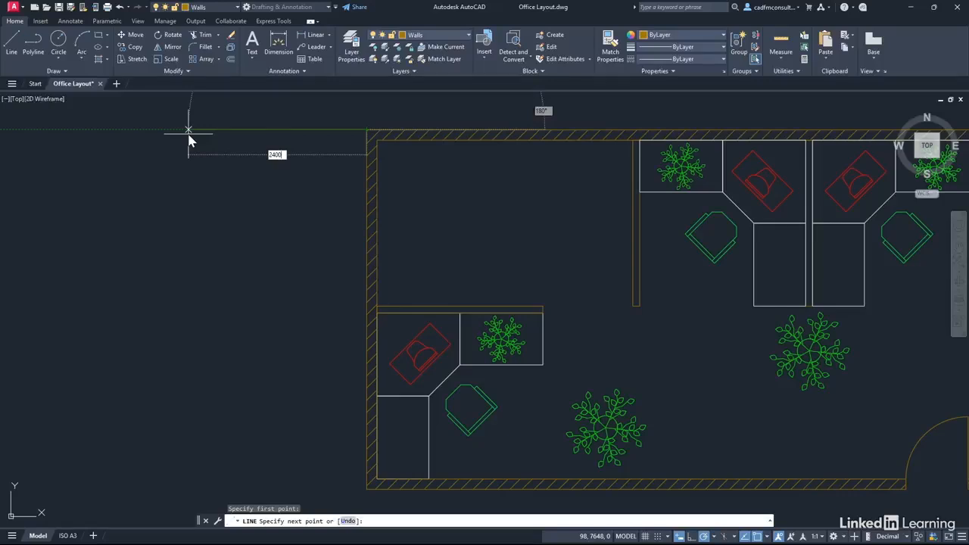
key(Return)
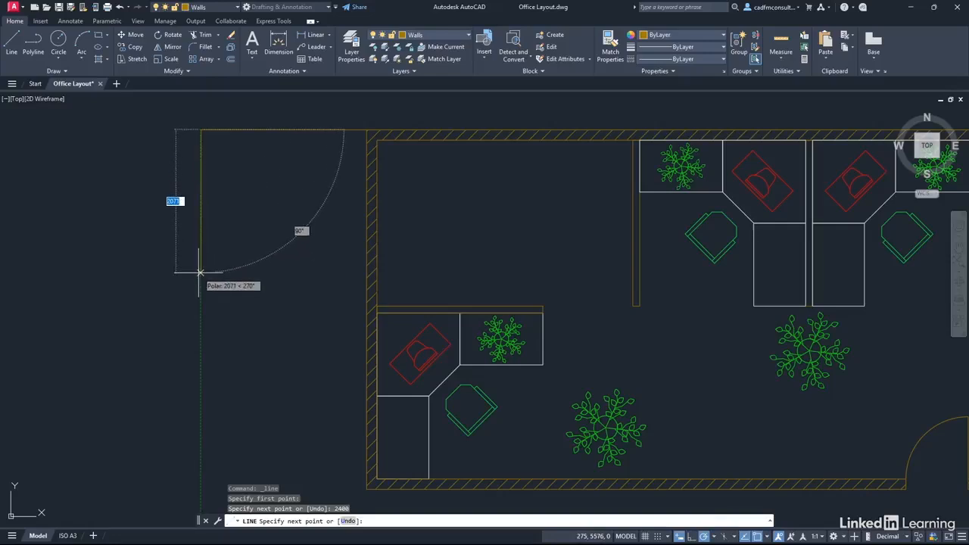
text(2400)
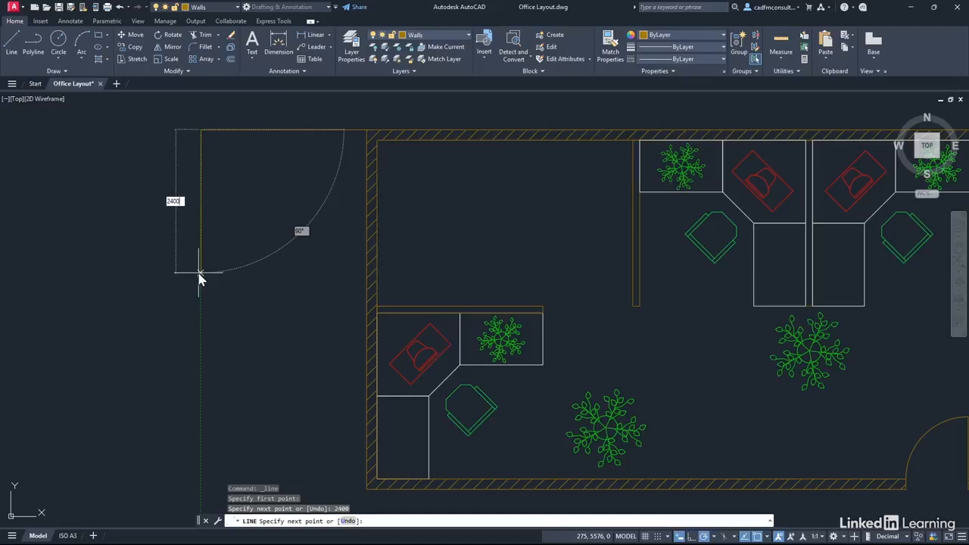
key(Return)
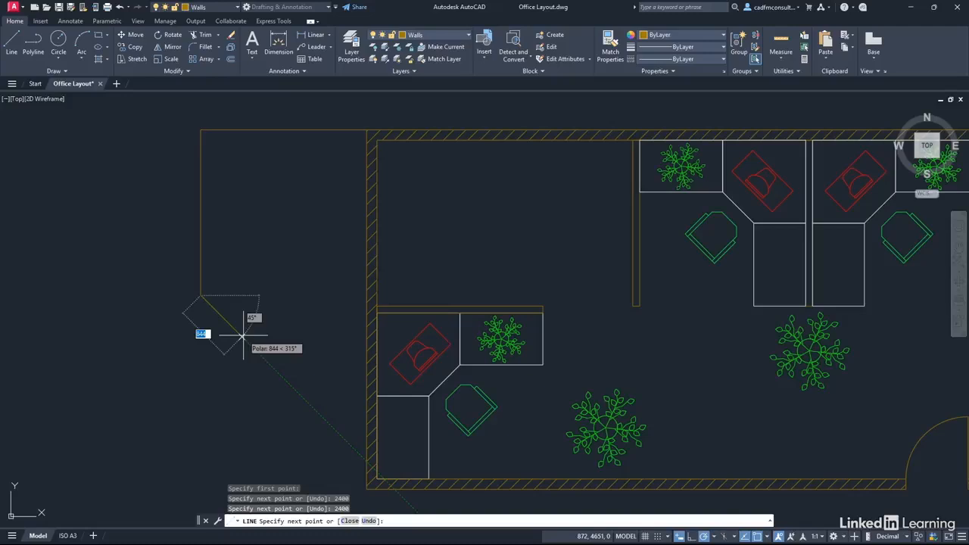
key(Return)
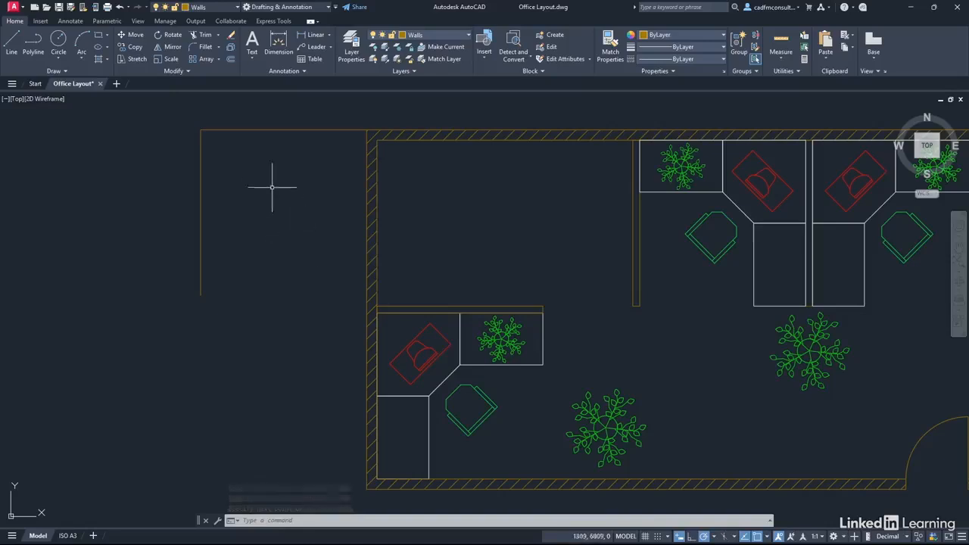
Step: Offset the new horizontal line 150 downward and the new vertical line 150 to the right to form the wall's inner face
click(230, 60)
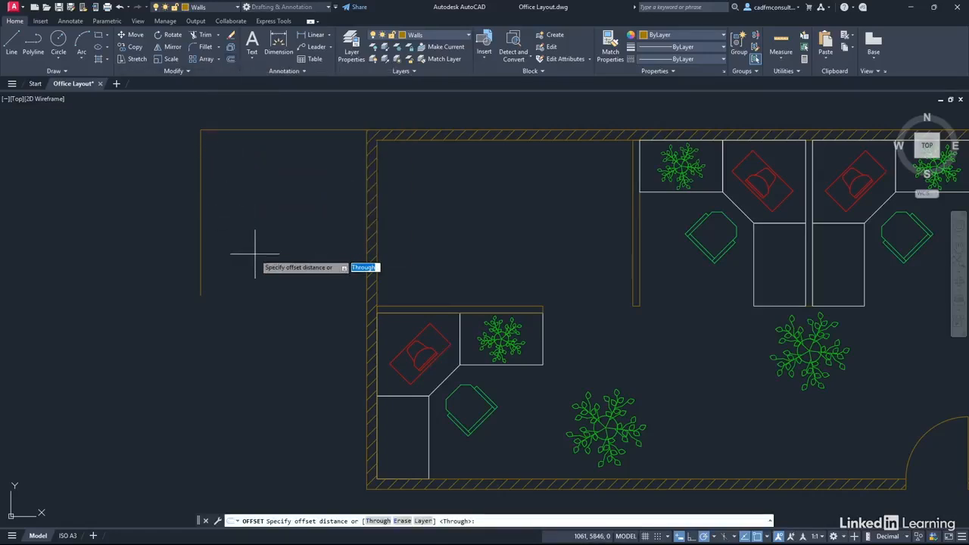
text(150)
key(Return)
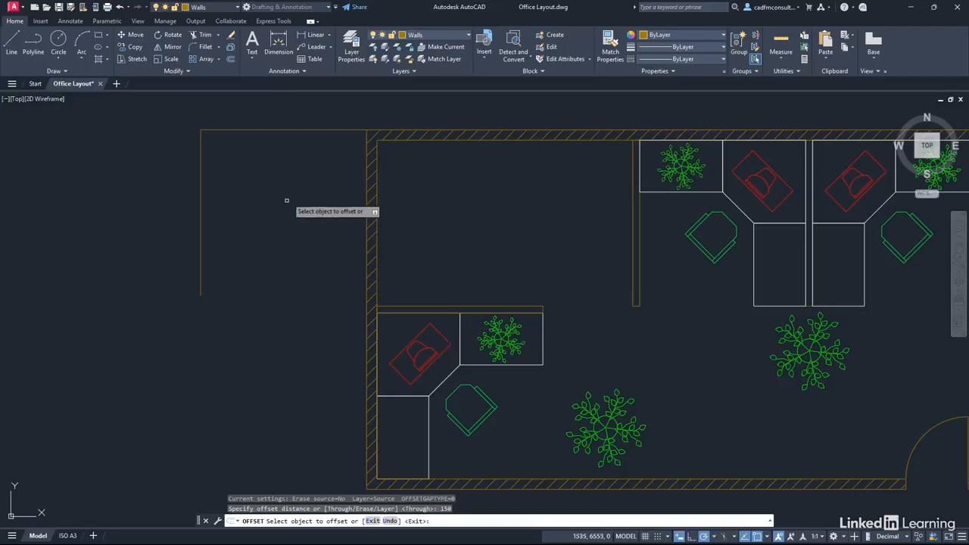
click(299, 129)
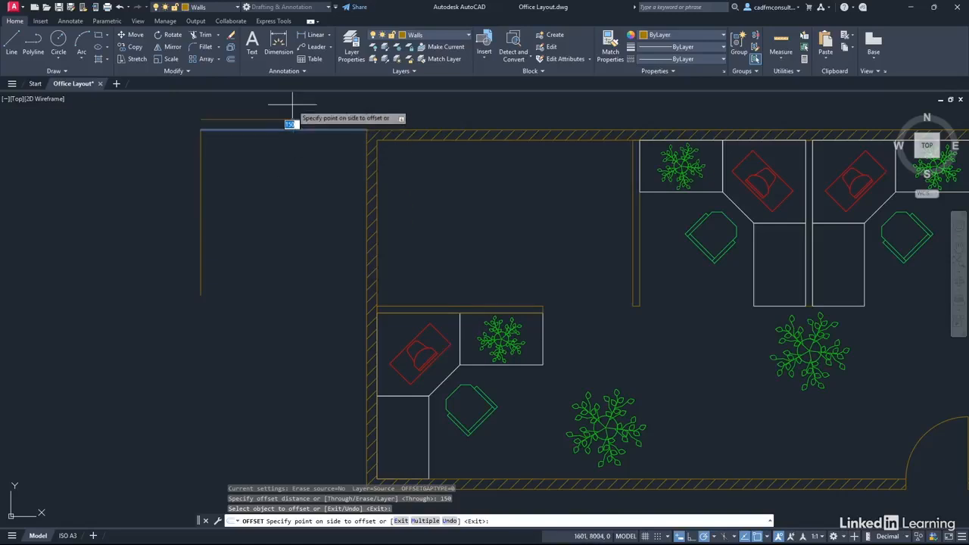
click(295, 180)
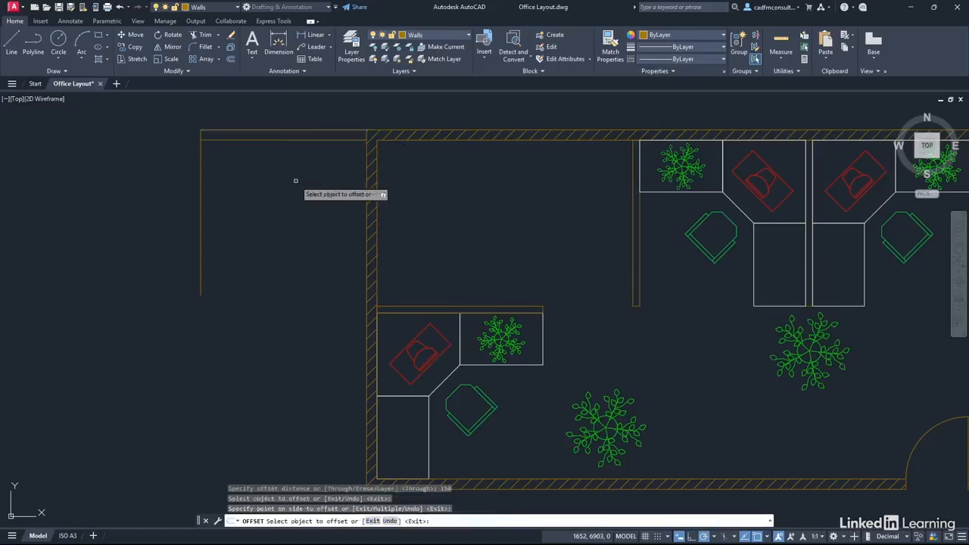
click(202, 199)
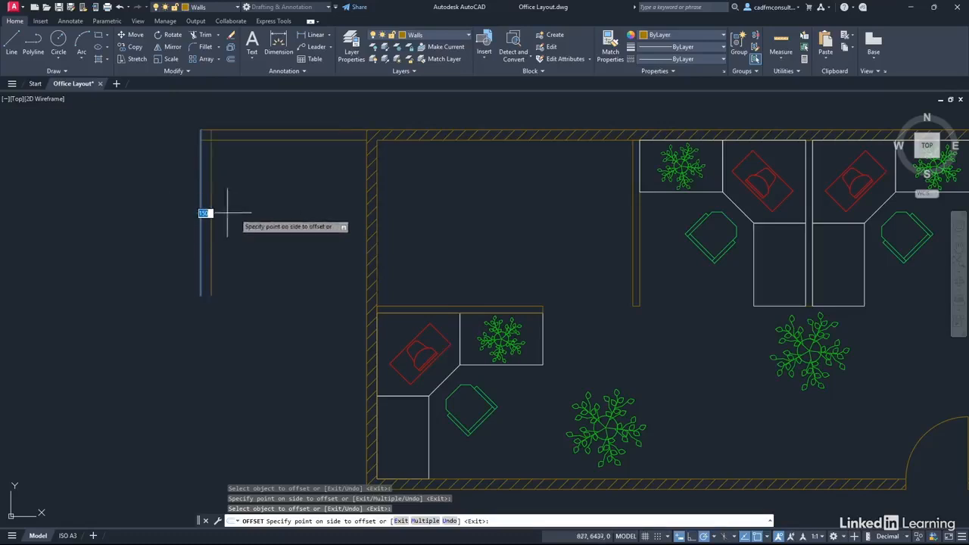
click(266, 214)
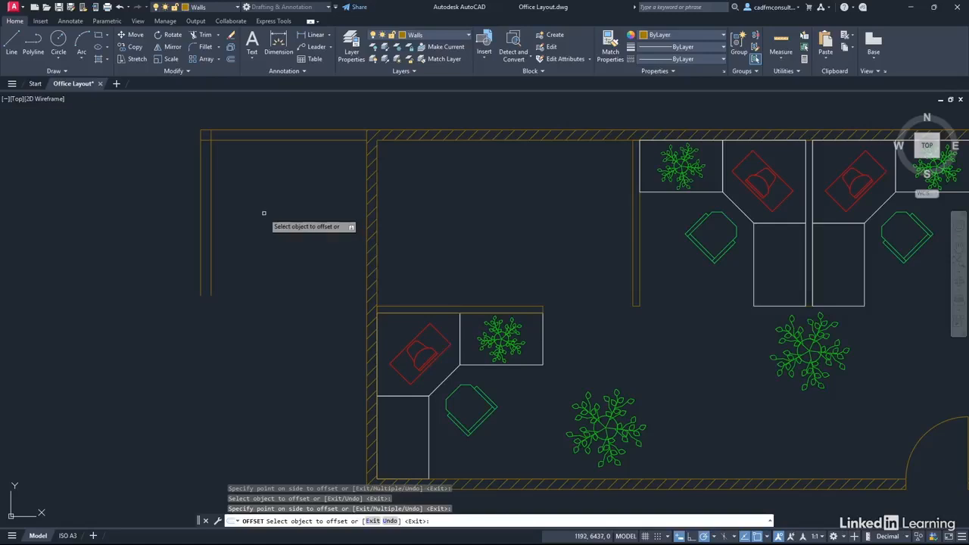
key(Return)
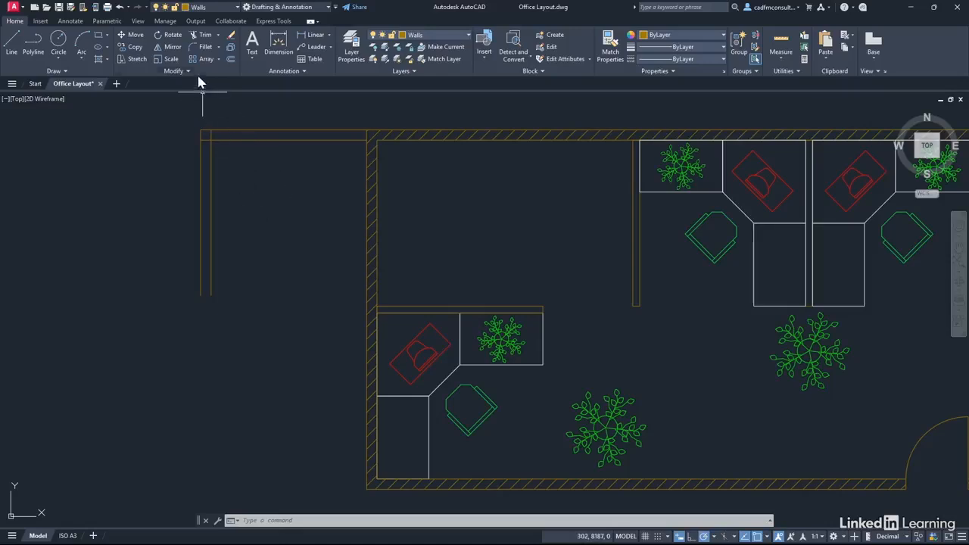
Step: Trim the overlapping inner offset lines at the new wall's top-left corner
click(218, 36)
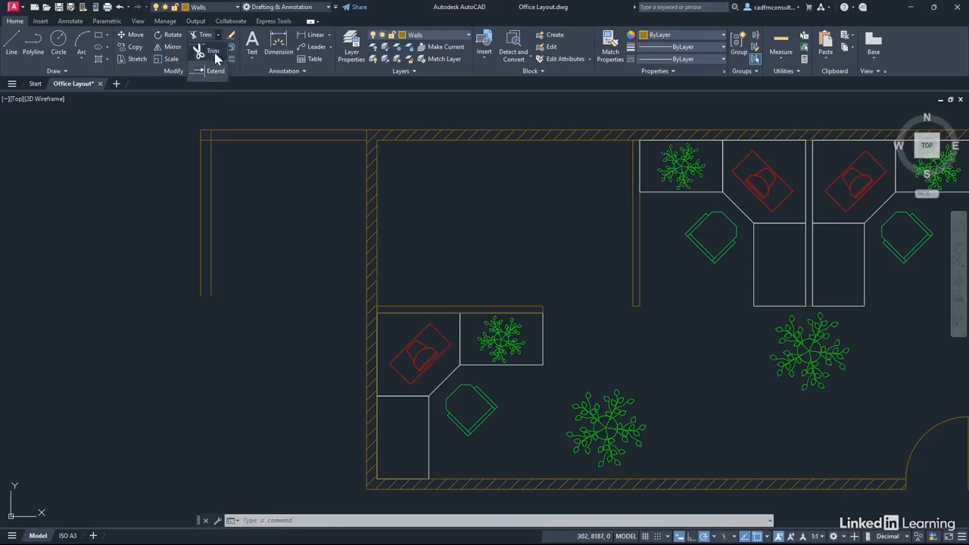
click(213, 52)
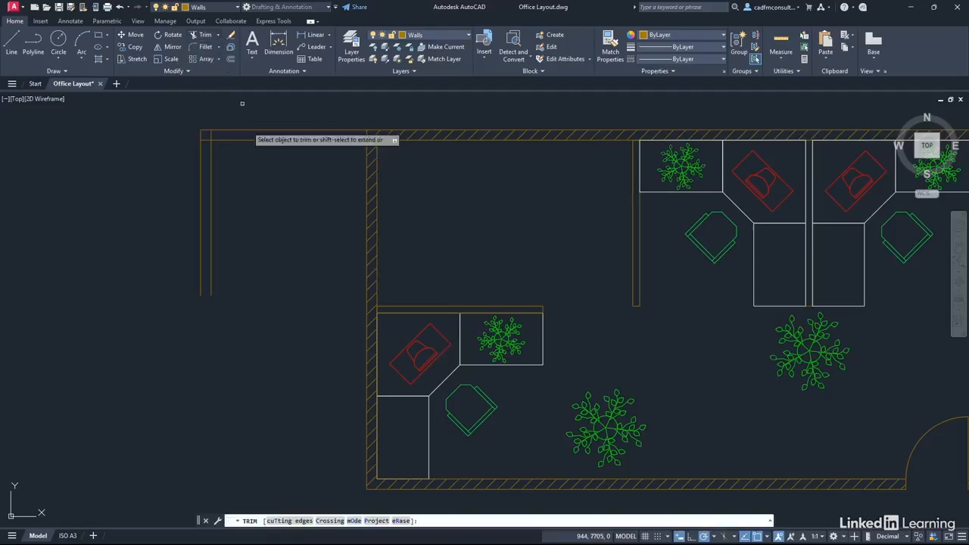
click(212, 134)
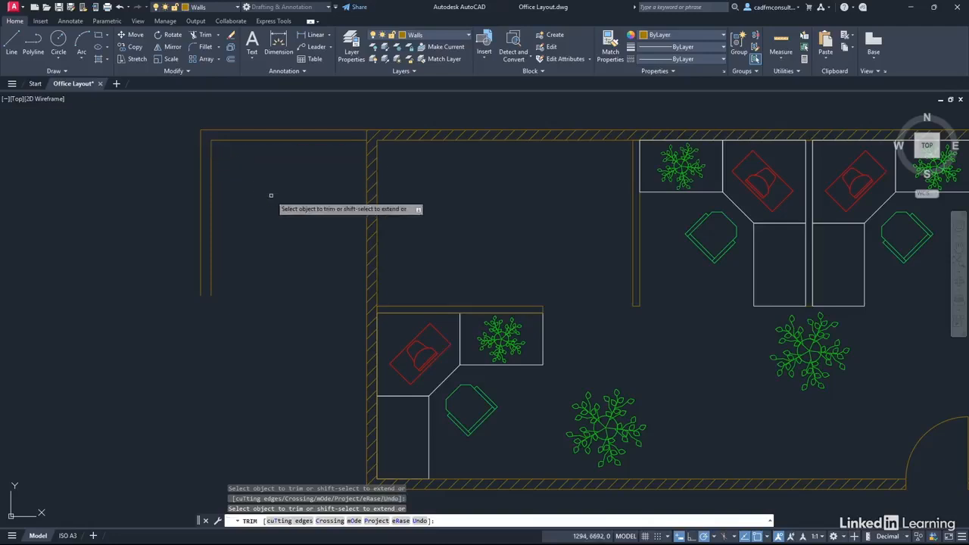
key(Return)
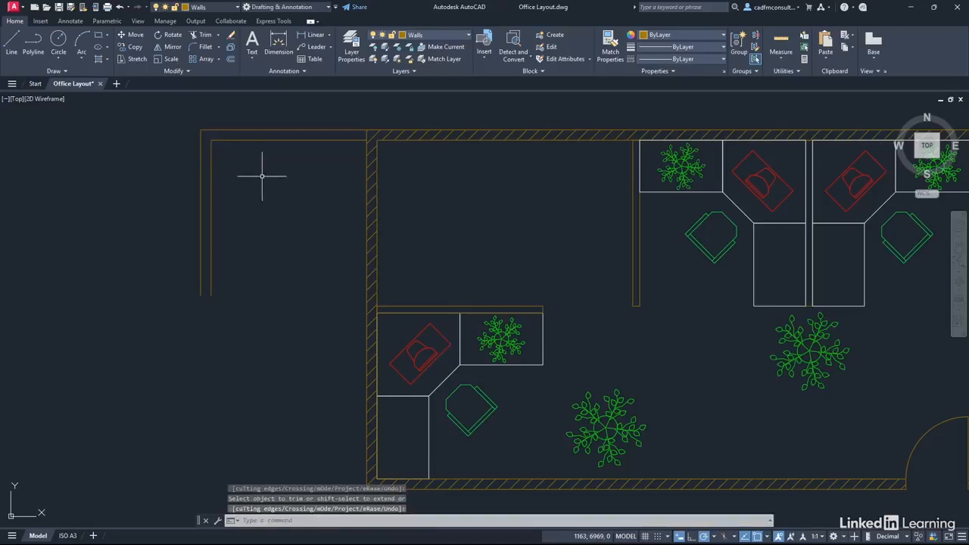
Step: Close the open bottom end of the new vertical wall with a short line between its two faces
right_click(278, 212)
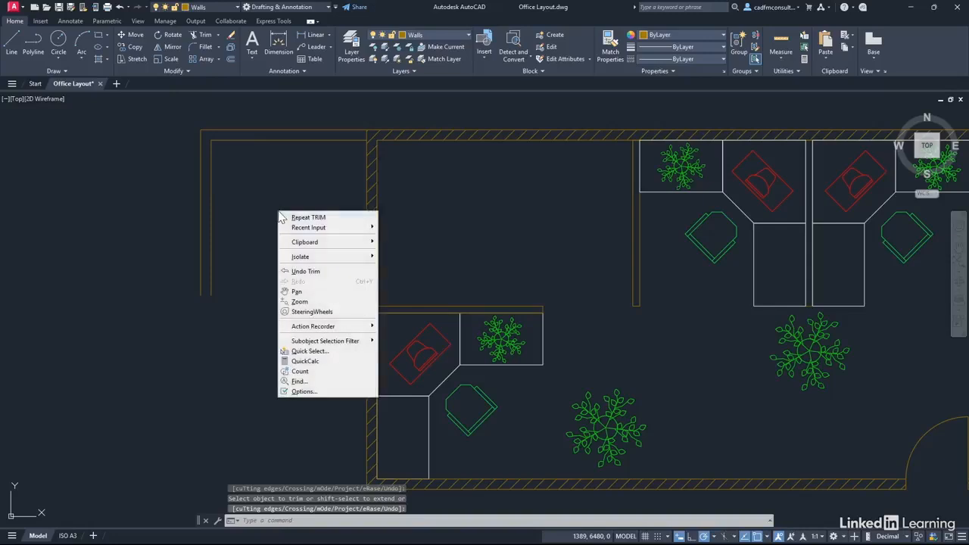
mouse_move(316, 228)
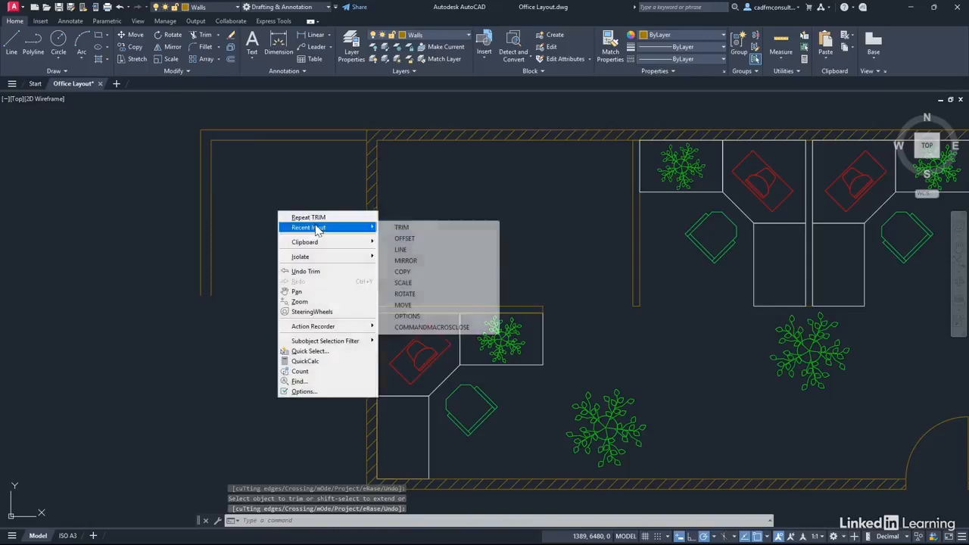
click(401, 250)
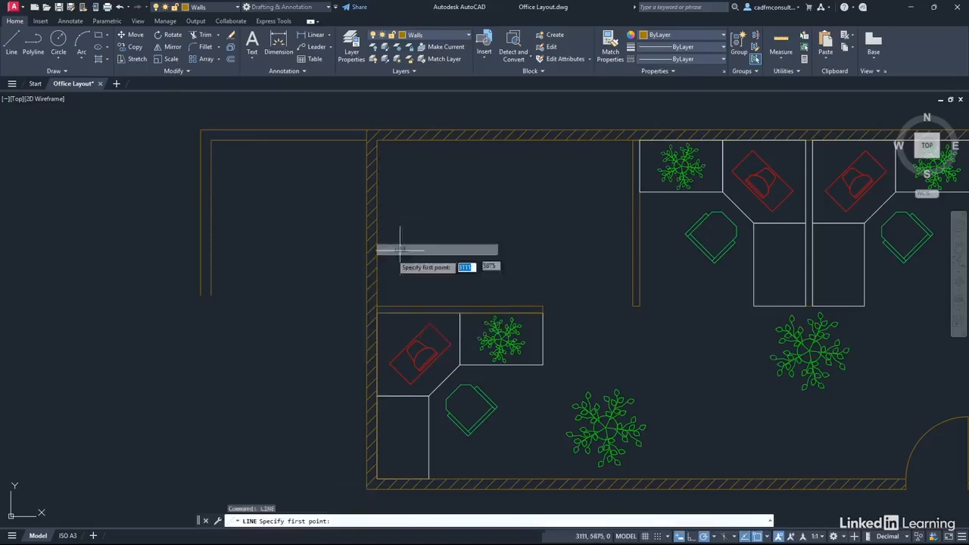
click(200, 295)
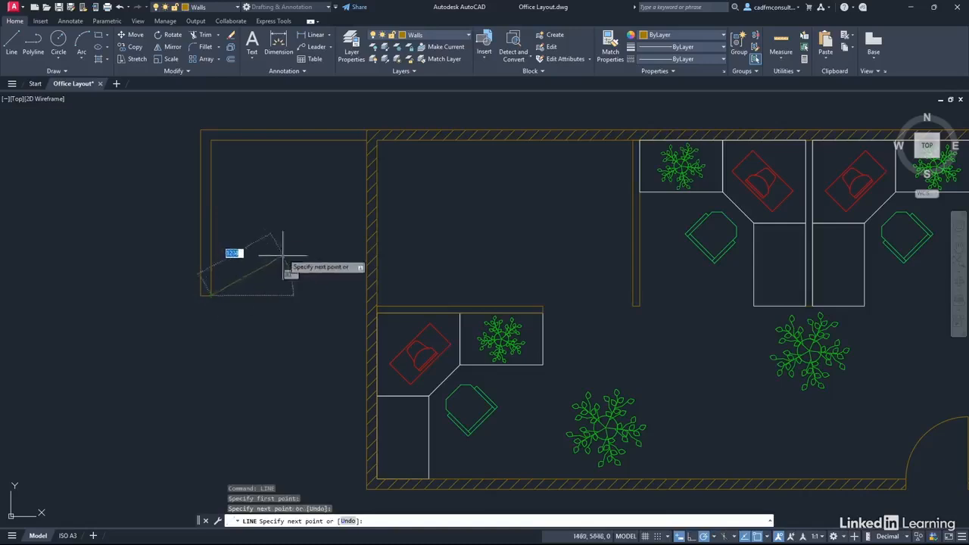
key(Return)
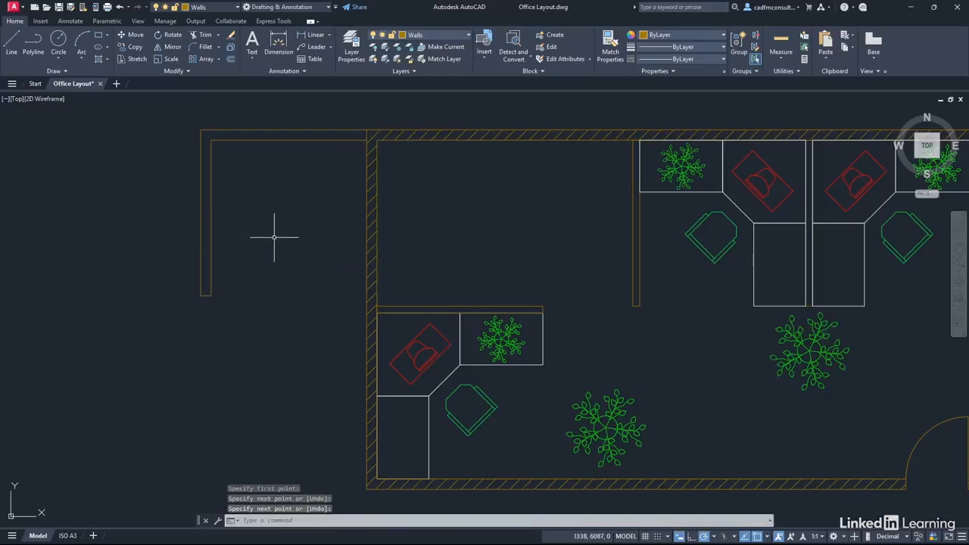